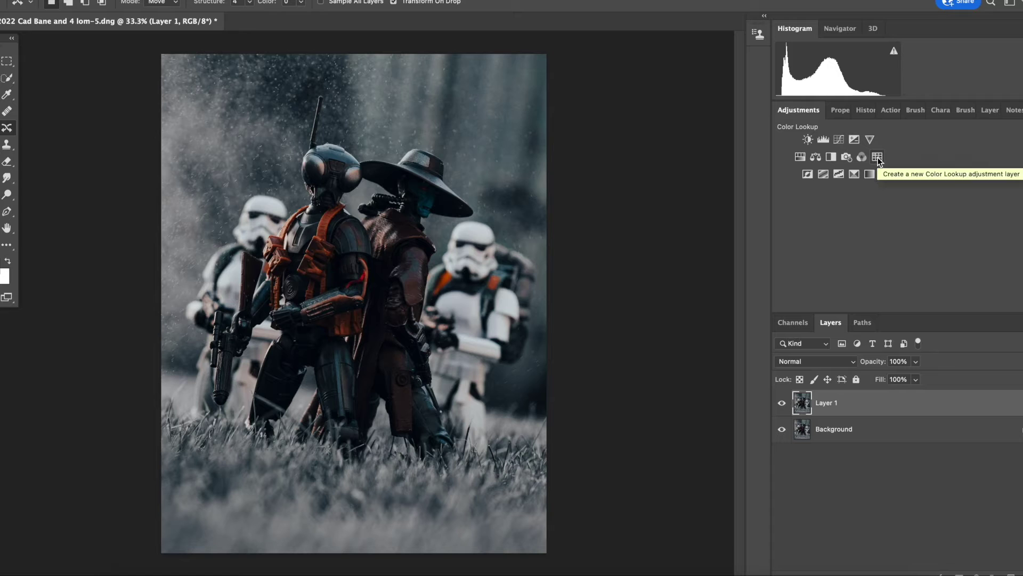
Add a Color Lookup adjustment layer using filmstock_50.3dl at 42% opacity and compare the image with and without it.
click(877, 158)
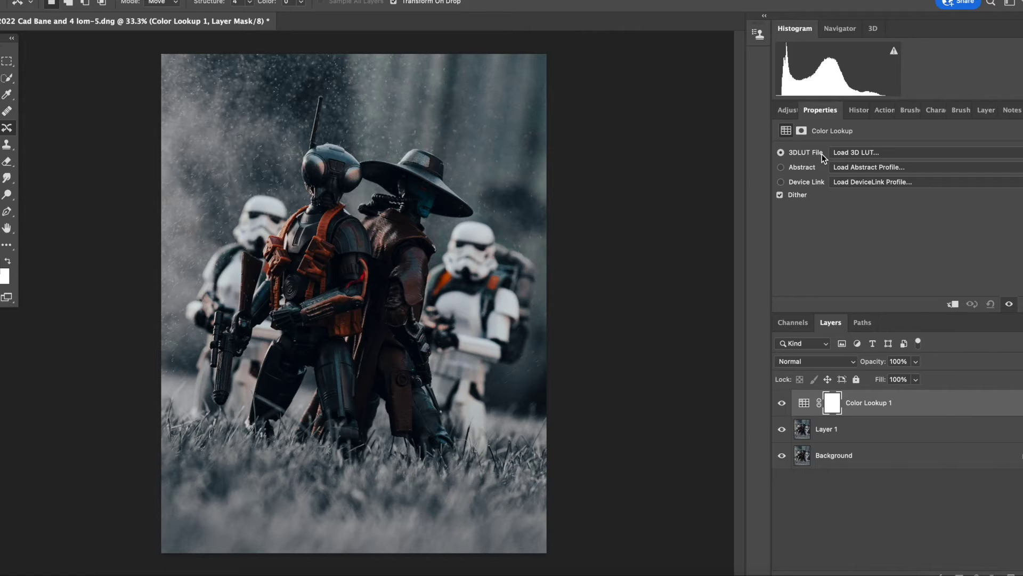
click(881, 153)
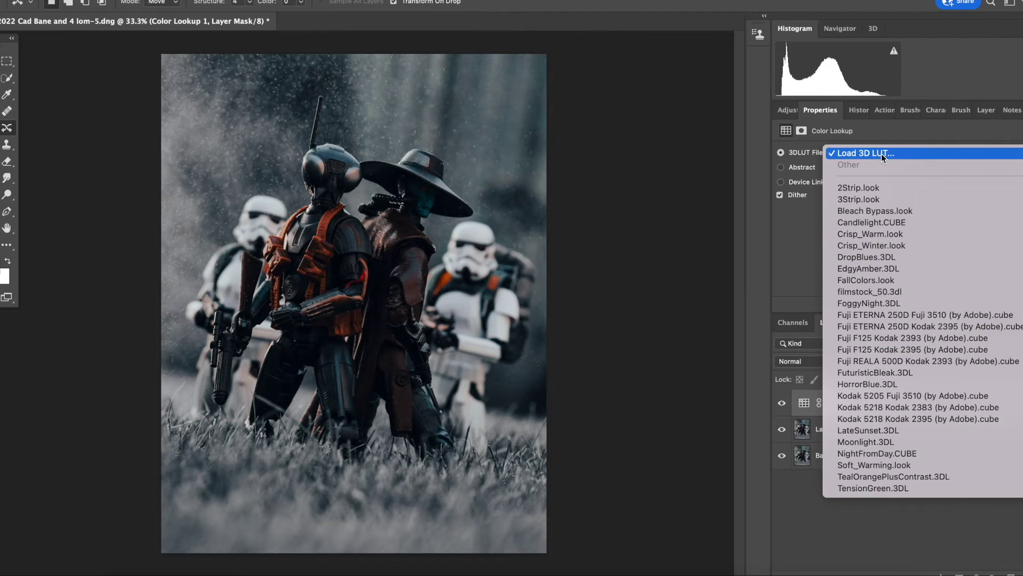
click(894, 293)
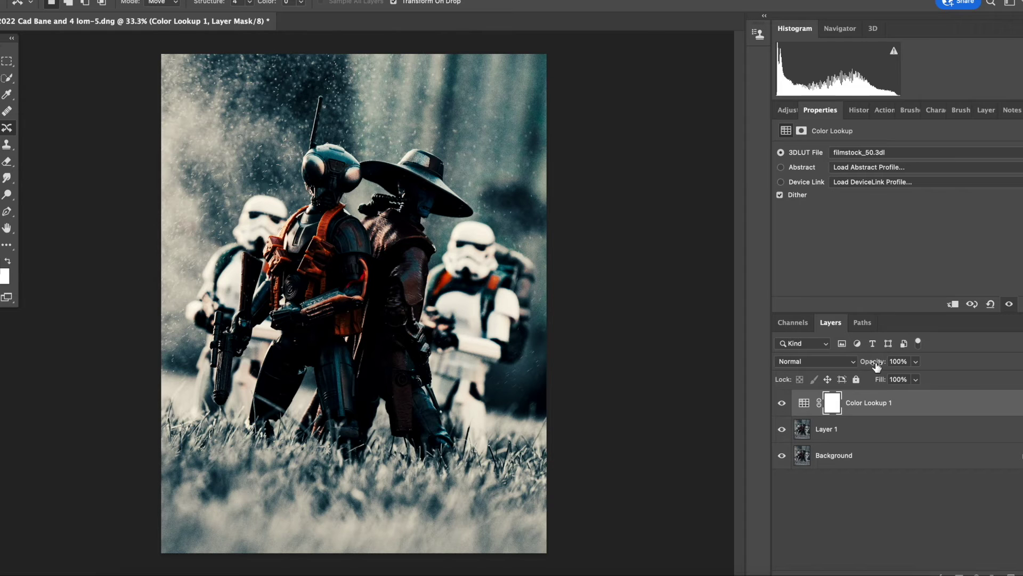
drag(877, 367, 872, 367)
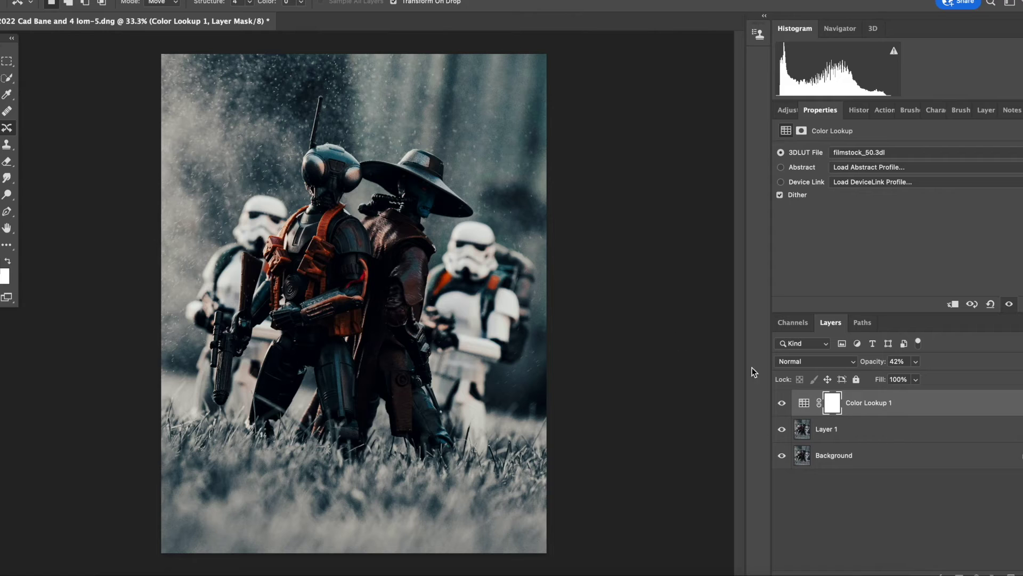
click(782, 404)
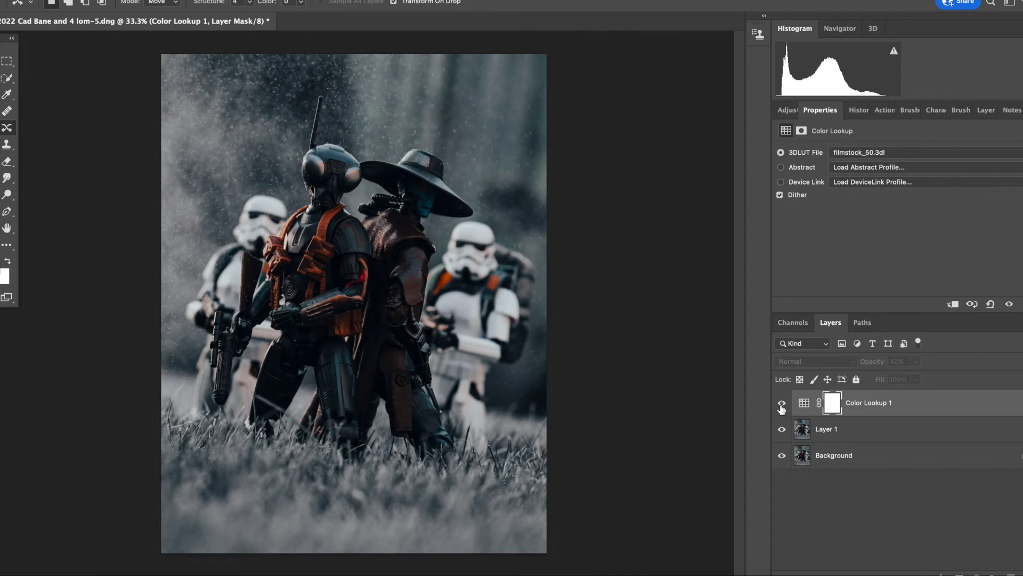
click(782, 404)
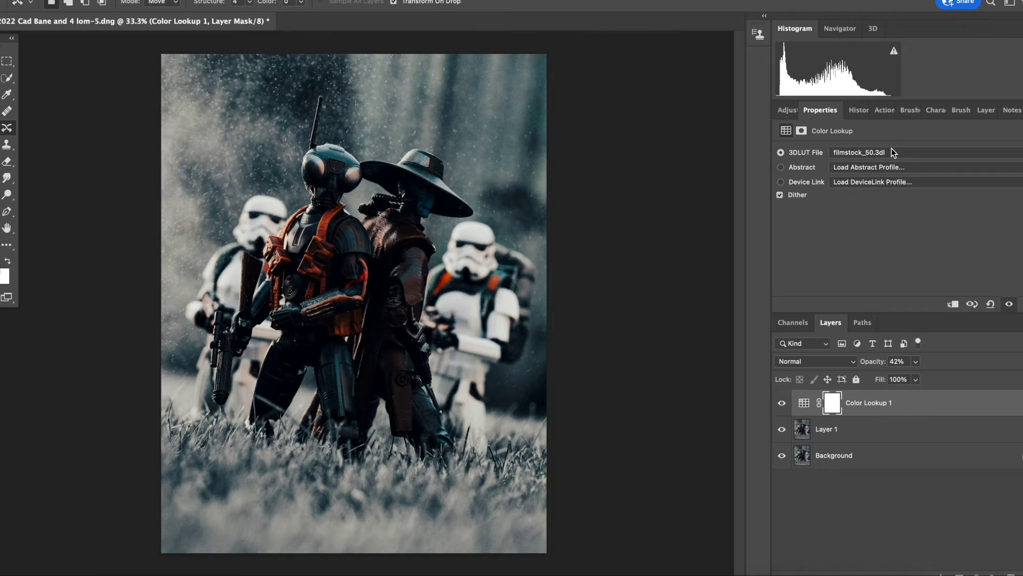
Add a second Color Lookup adjustment layer using FoggyNight.3DL, blended as Overlay at 14% opacity.
click(789, 109)
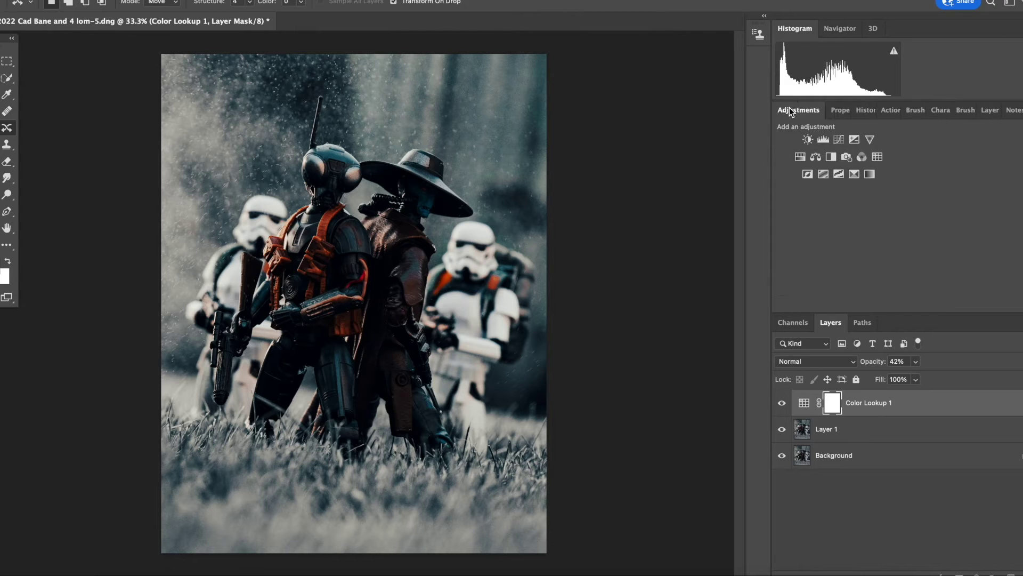
click(877, 156)
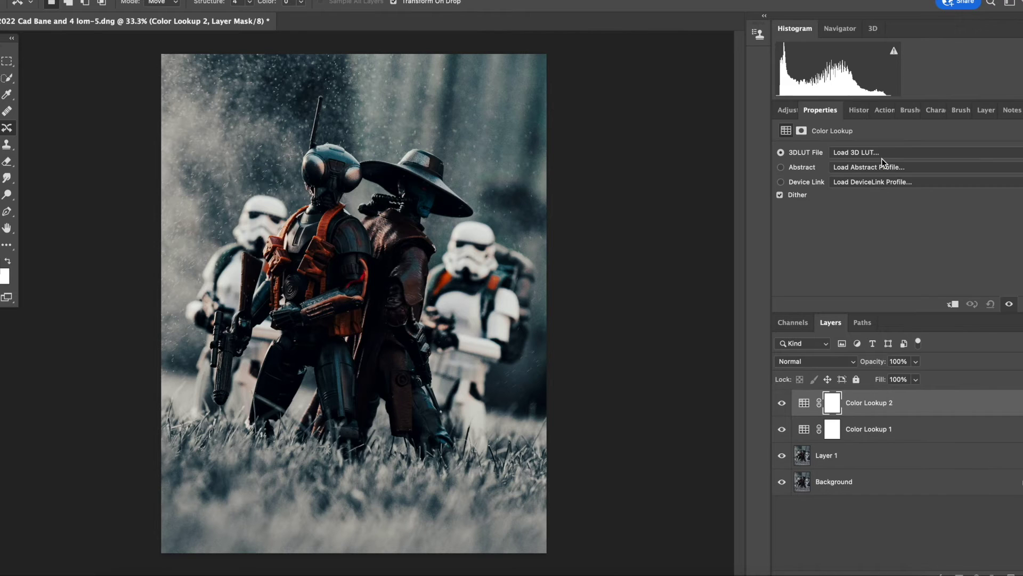
click(849, 152)
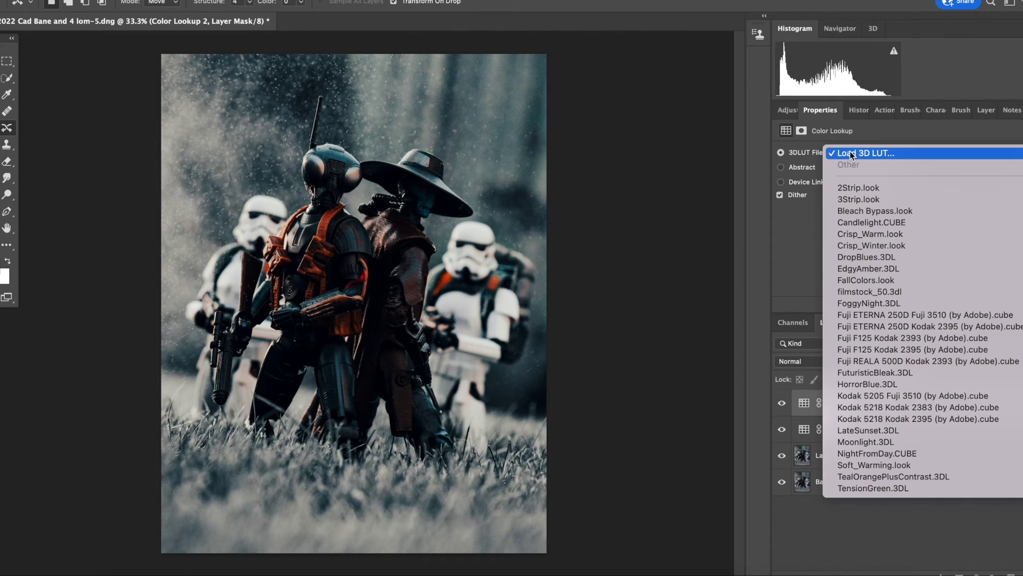
click(890, 304)
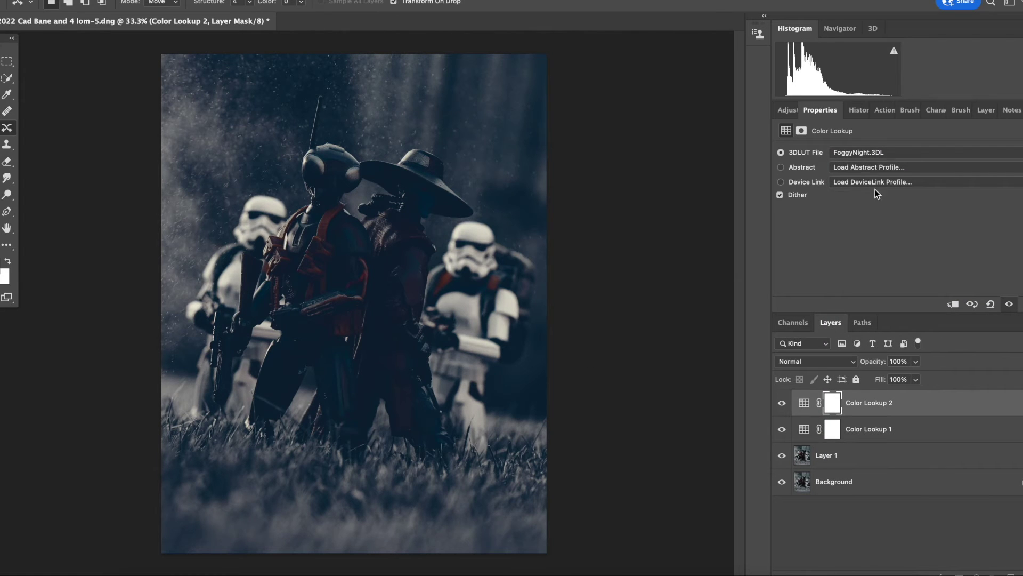
click(814, 362)
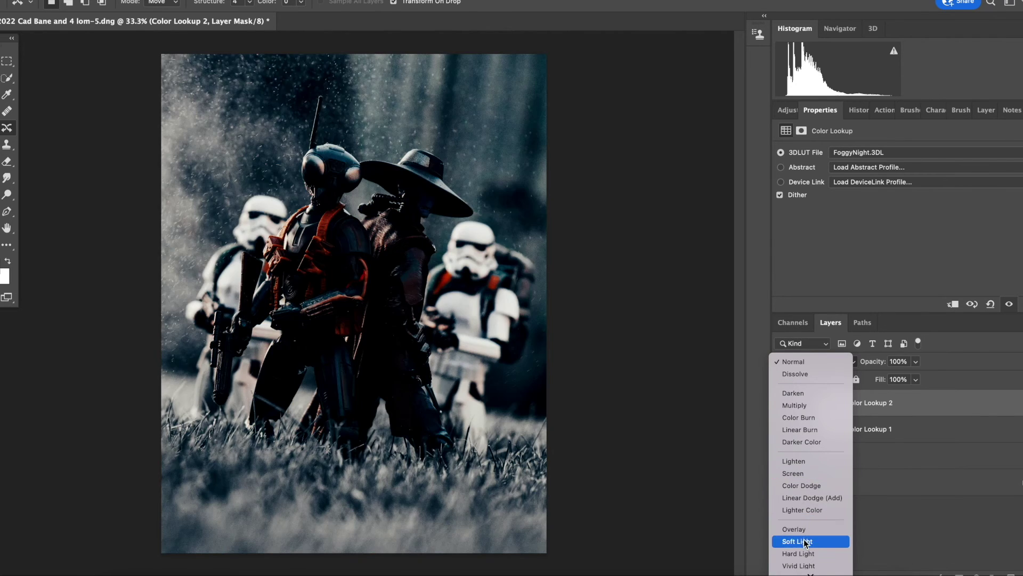
click(804, 529)
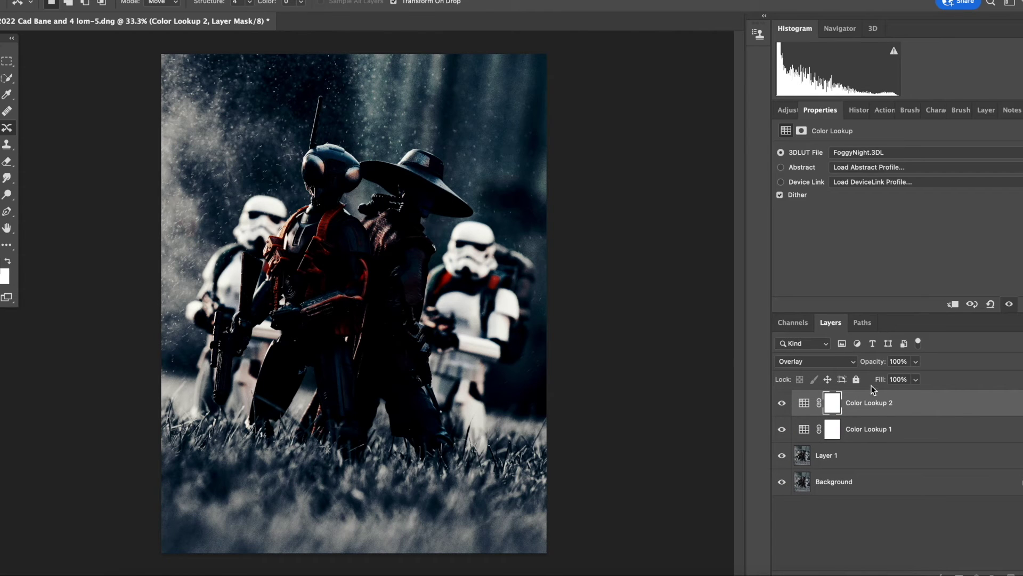
drag(886, 365, 869, 366)
Check the settings of both Color Lookup layers and compare the image with and without the FoggyNight one.
click(869, 427)
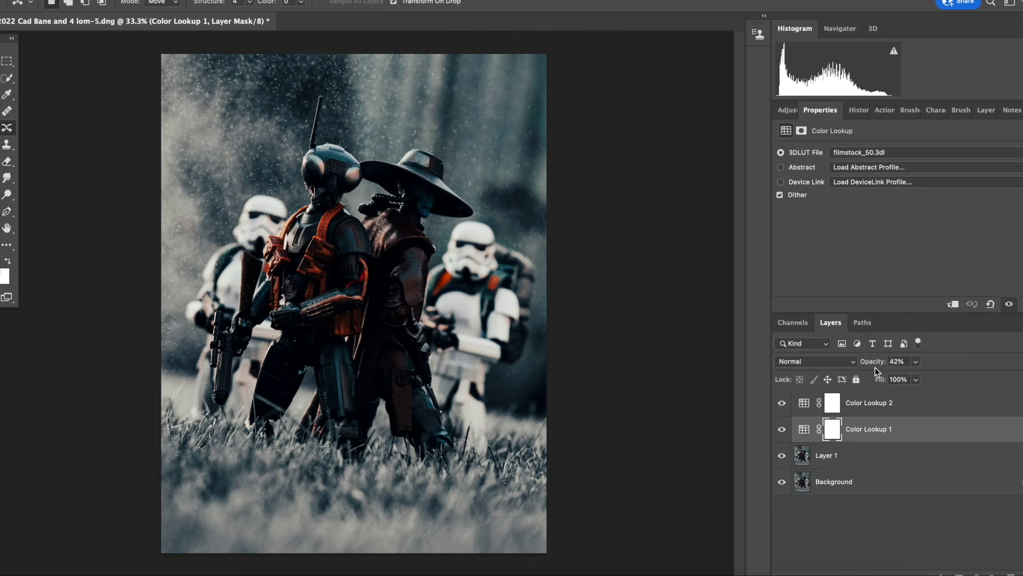
click(859, 404)
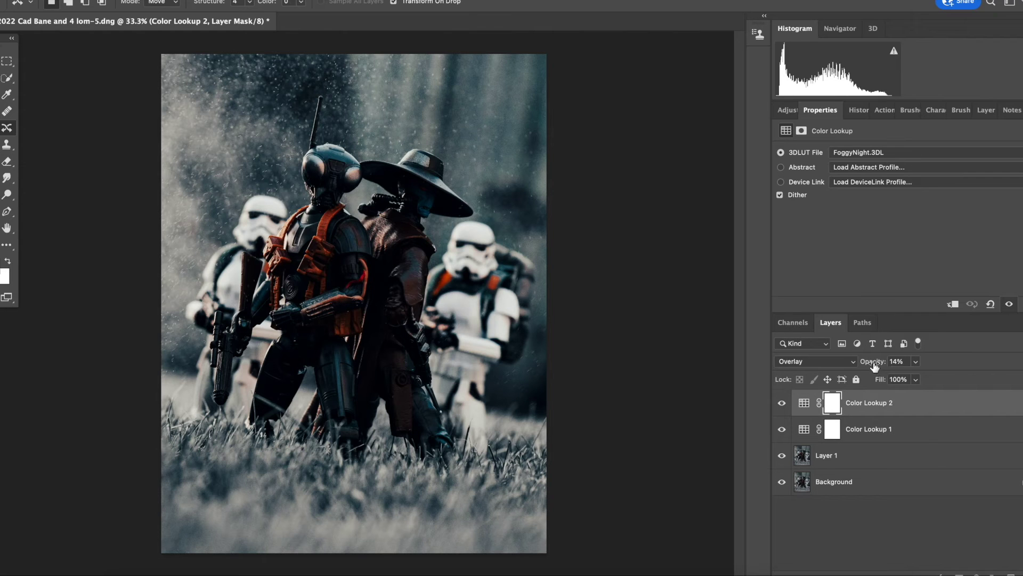
click(782, 404)
click(782, 404)
click(782, 404)
click(782, 403)
click(782, 403)
click(782, 403)
Add a Brightness/Contrast adjustment layer and slightly raise both brightness and contrast.
click(781, 109)
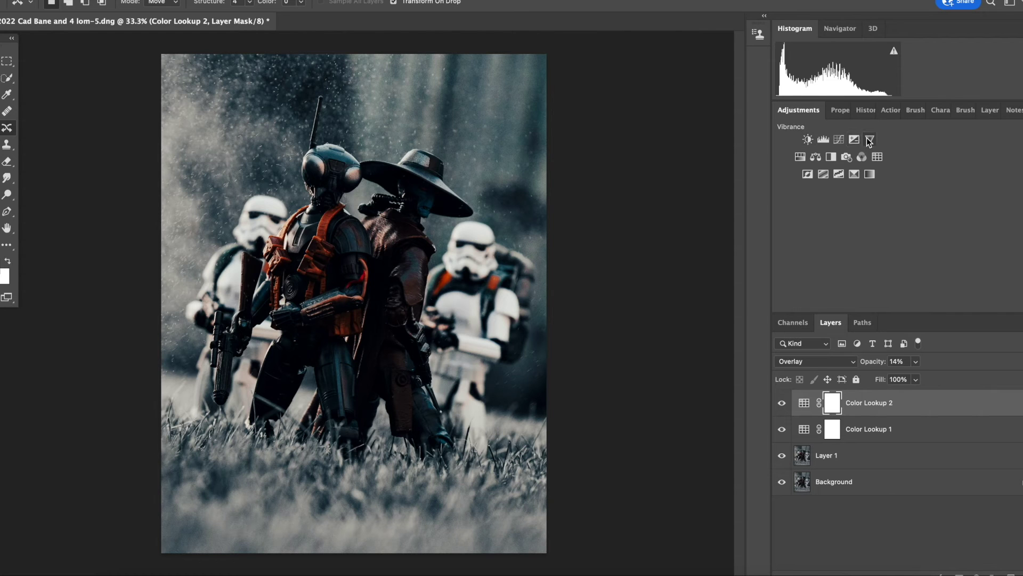
click(811, 142)
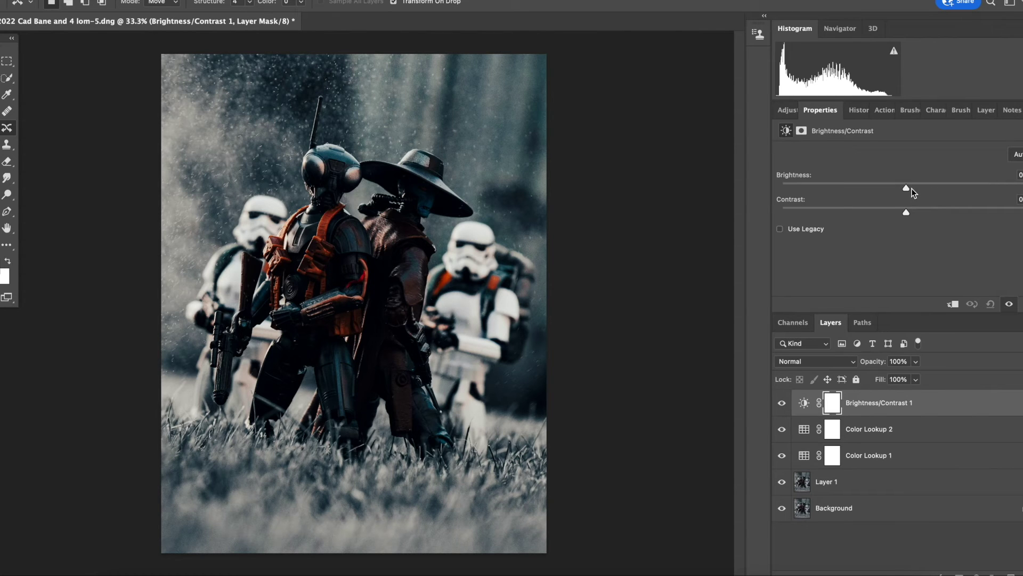
drag(907, 188, 912, 213)
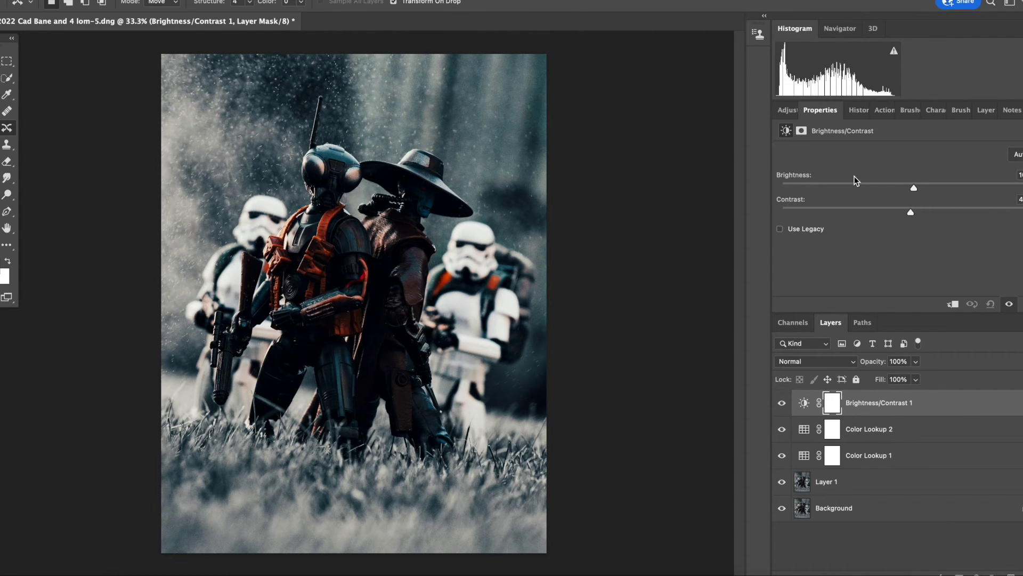
Add a Curves adjustment layer that lifts the blacks, moves the white point inward and slightly lowers the midtones.
click(788, 111)
click(816, 153)
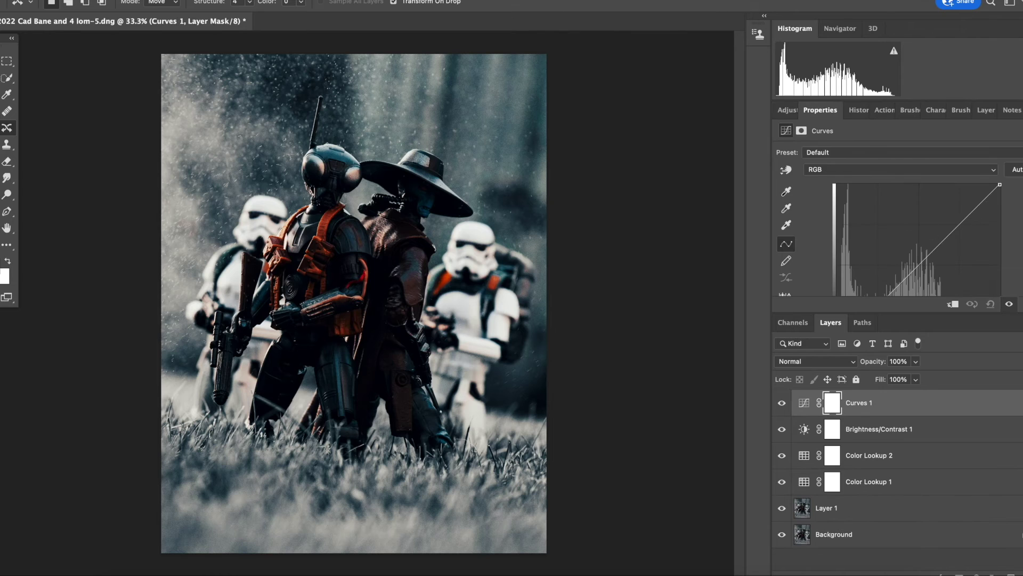
drag(843, 268, 846, 255)
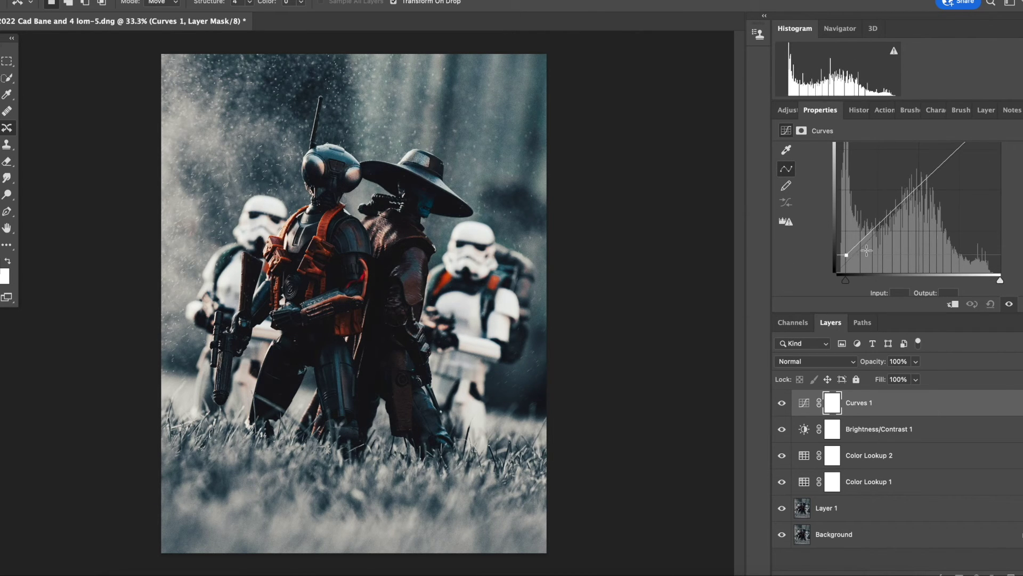
scroll(1012, 182, up, 3)
drag(1000, 162, 987, 168)
drag(919, 236, 917, 242)
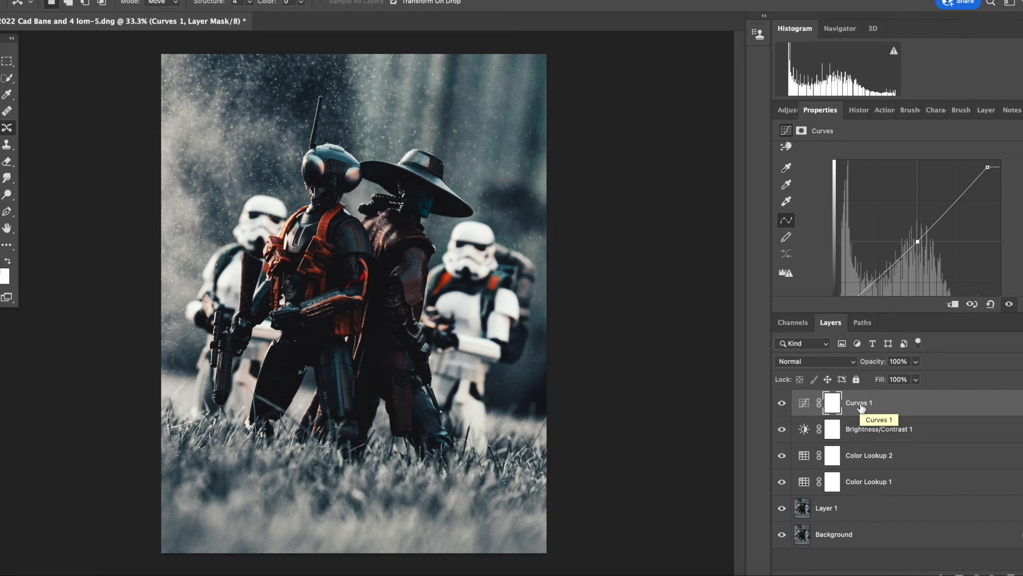
Delete the Curves, Brightness/Contrast and both Color Lookup adjustment layers.
click(872, 456)
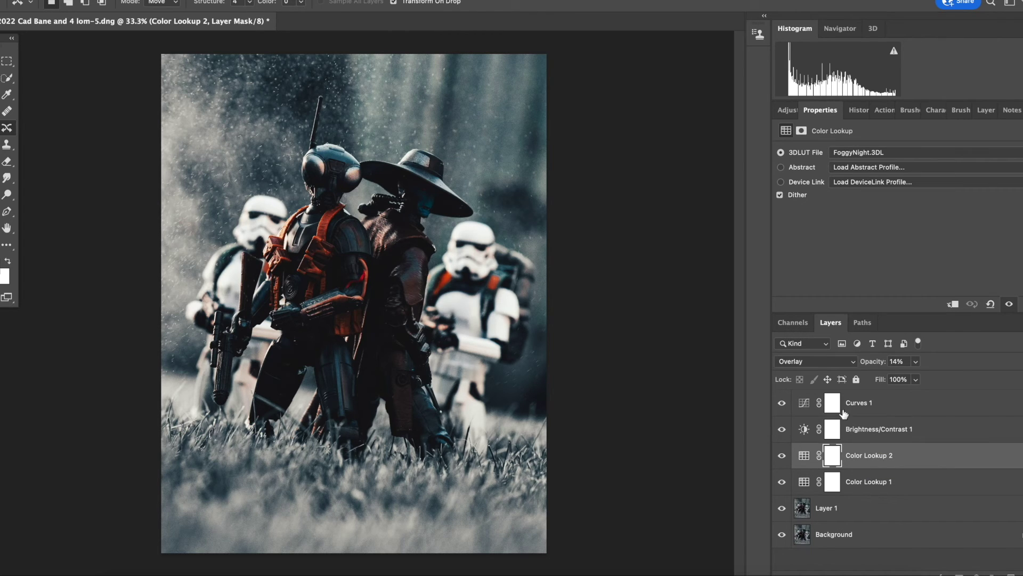
click(860, 404)
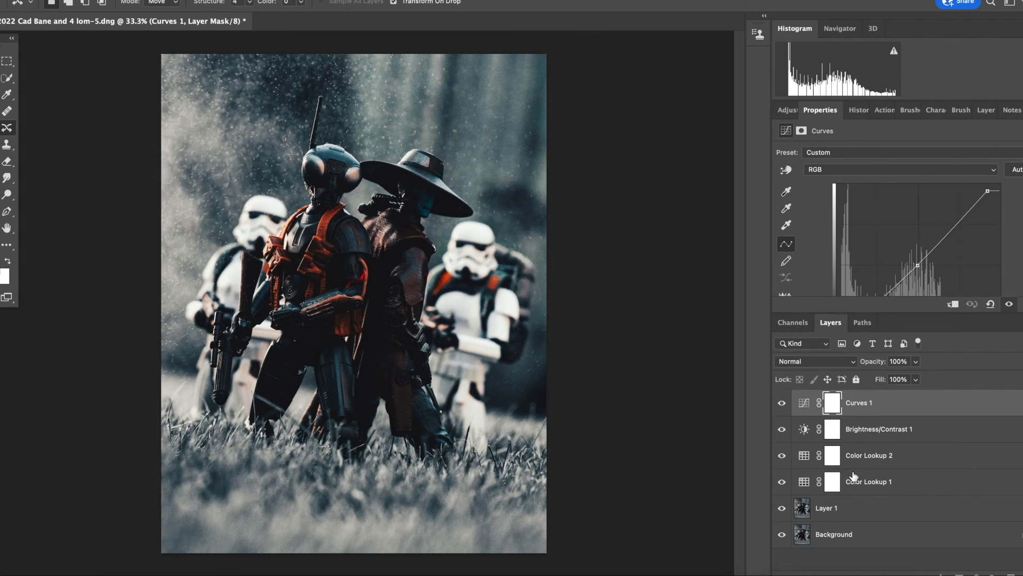
shift+click(868, 481)
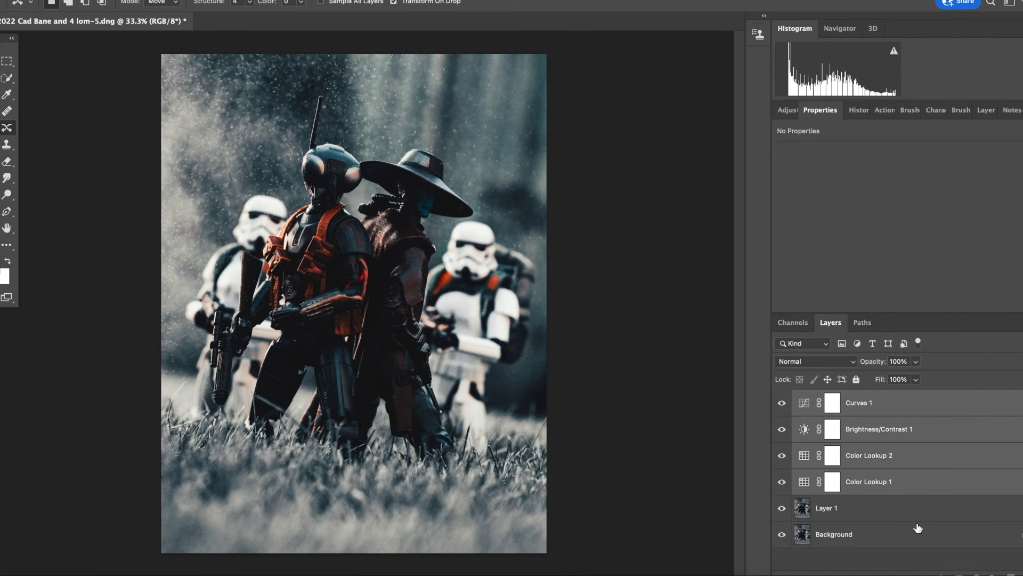
key(Delete)
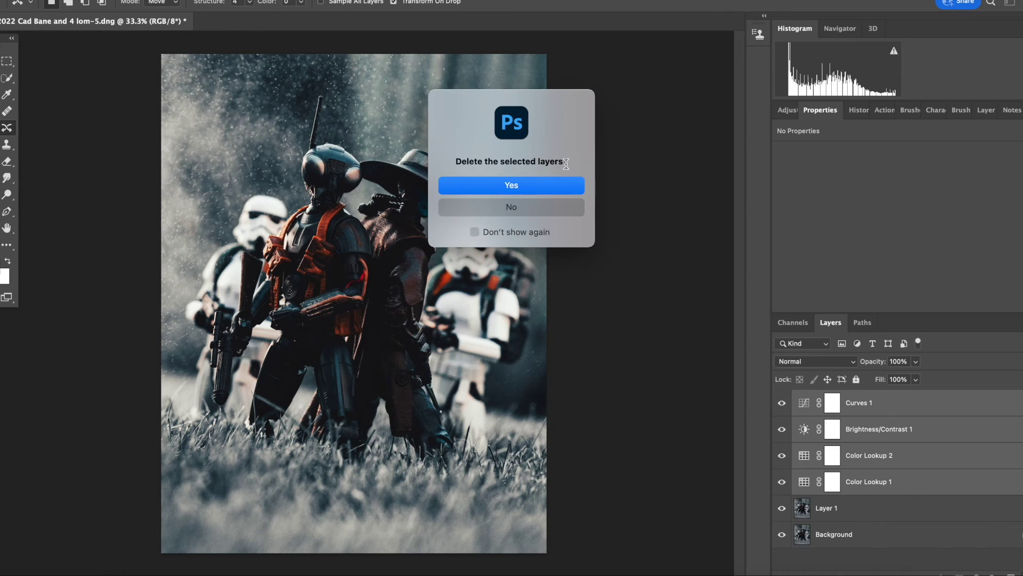
click(530, 185)
Add a Color Lookup adjustment layer above Layer 1 using EdgyAmber.3DL, blended as Overlay at 28% opacity.
click(788, 109)
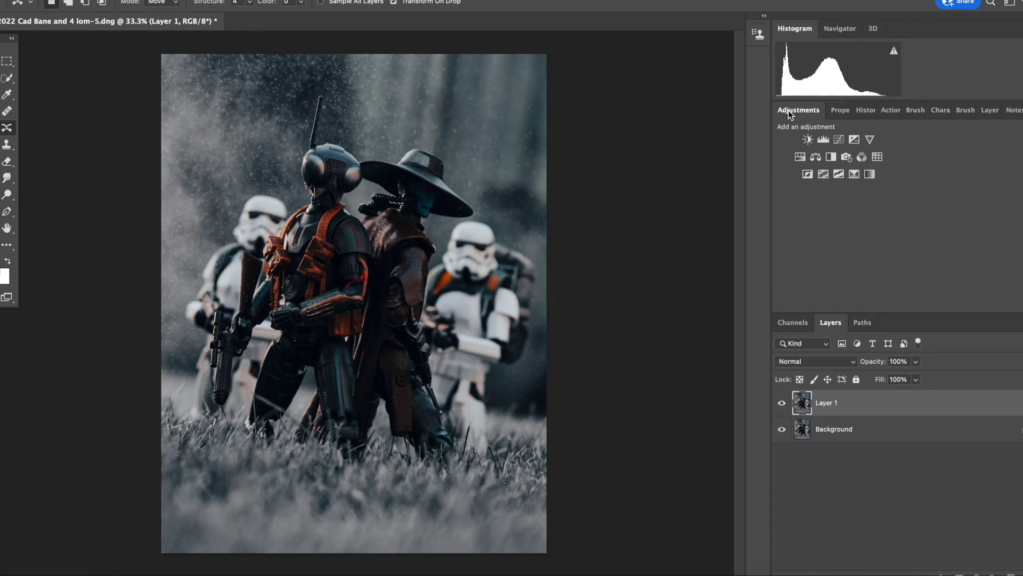
click(876, 160)
click(868, 153)
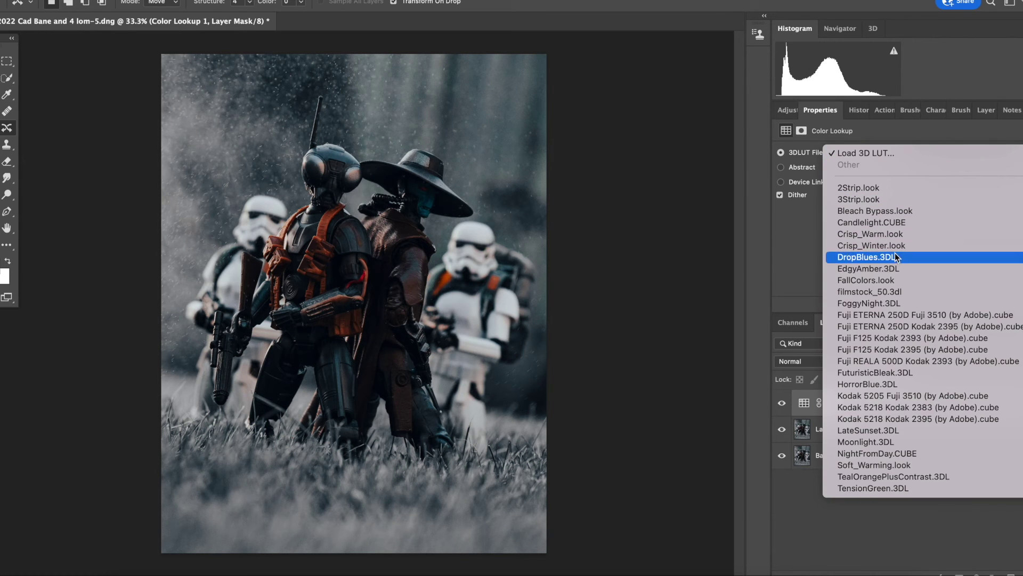
click(899, 270)
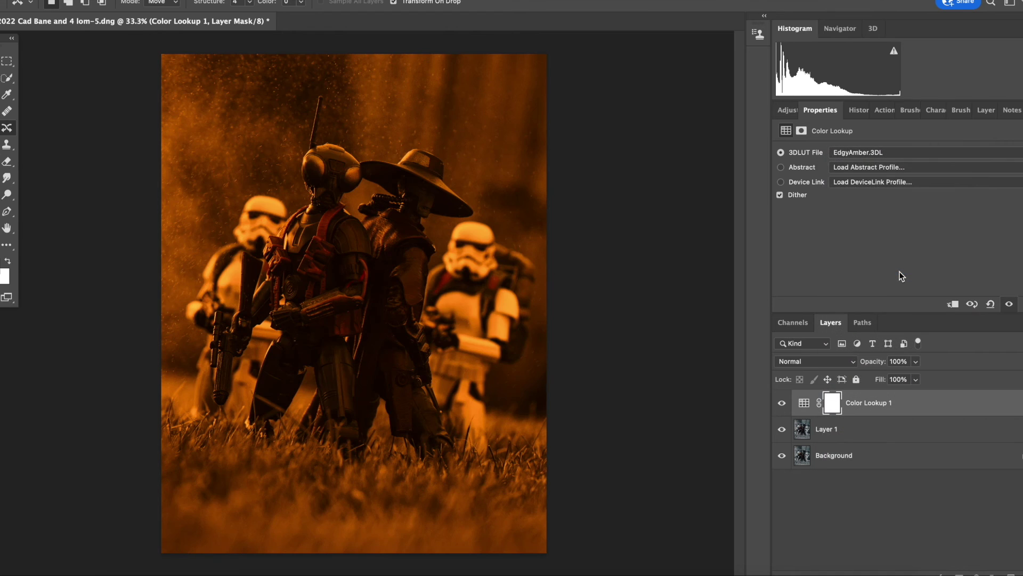
click(800, 362)
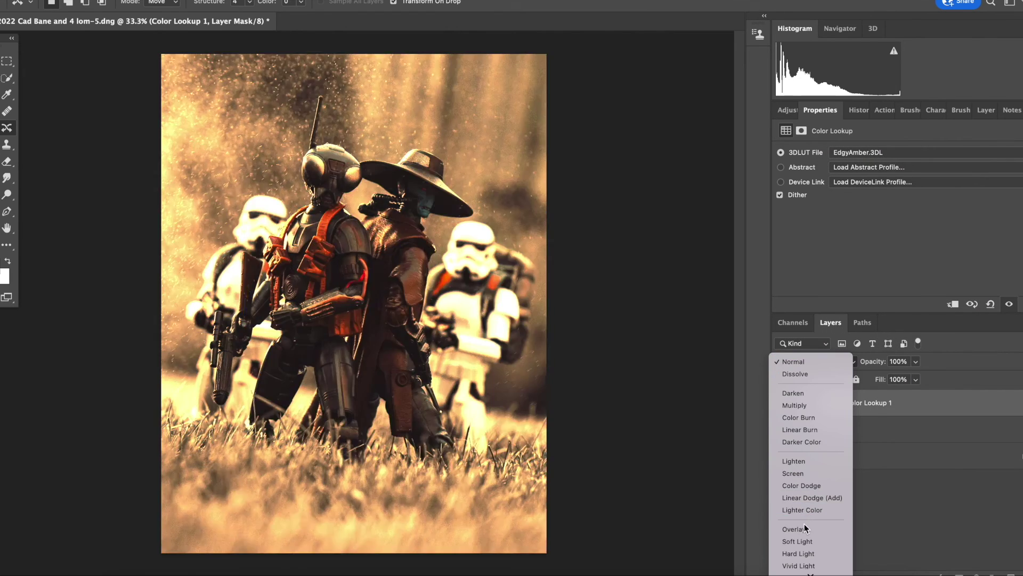
click(806, 529)
key(5)
key(2)
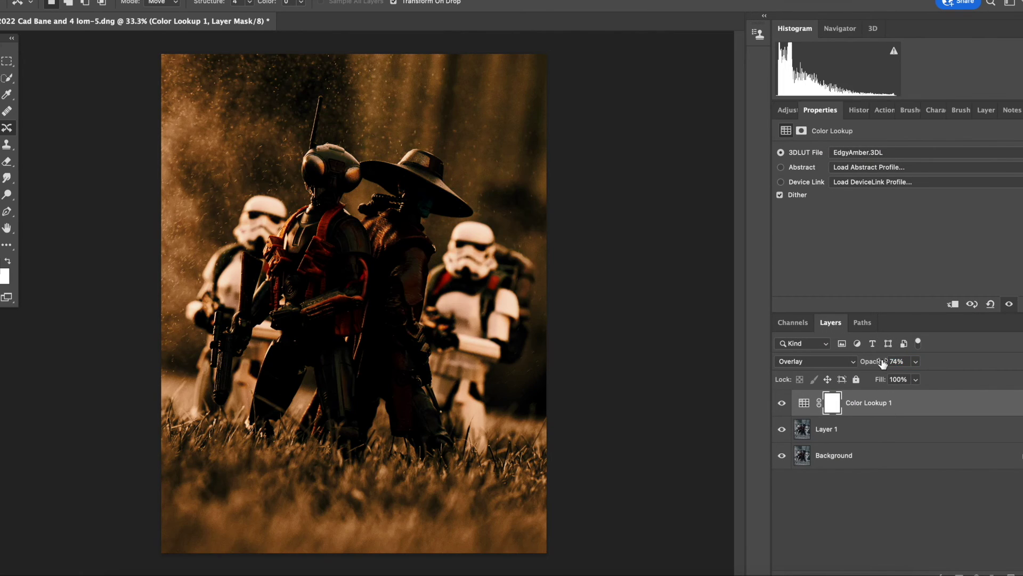
mouse_move(874, 364)
mouse_down()
mouse_move(861, 364)
mouse_move(877, 365)
mouse_up()
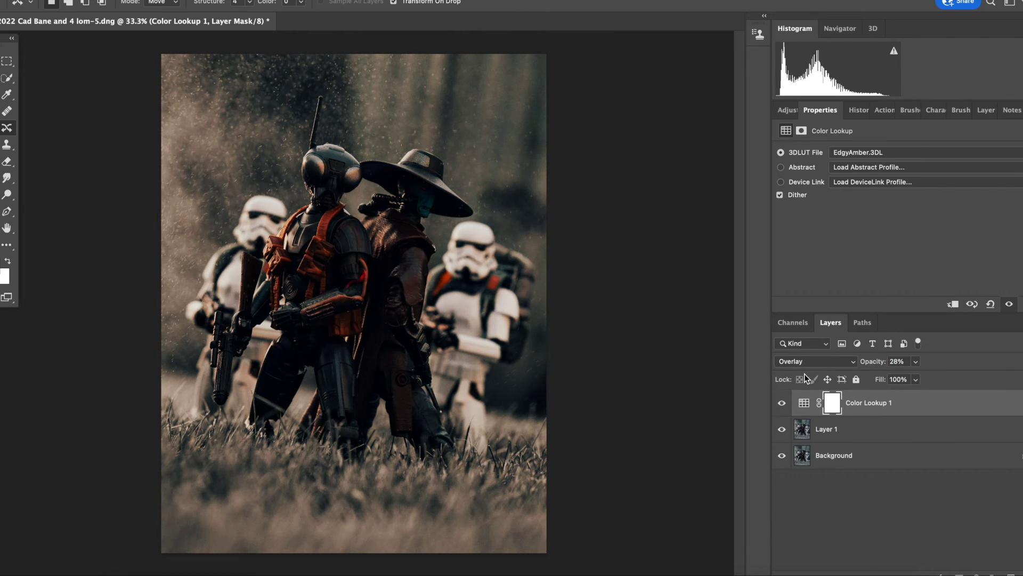
Try Fuji F125 Kodak 2395 (by Adobe).cube on the Color Lookup layer and replace it with Moonlight.3DL.
click(781, 403)
click(866, 153)
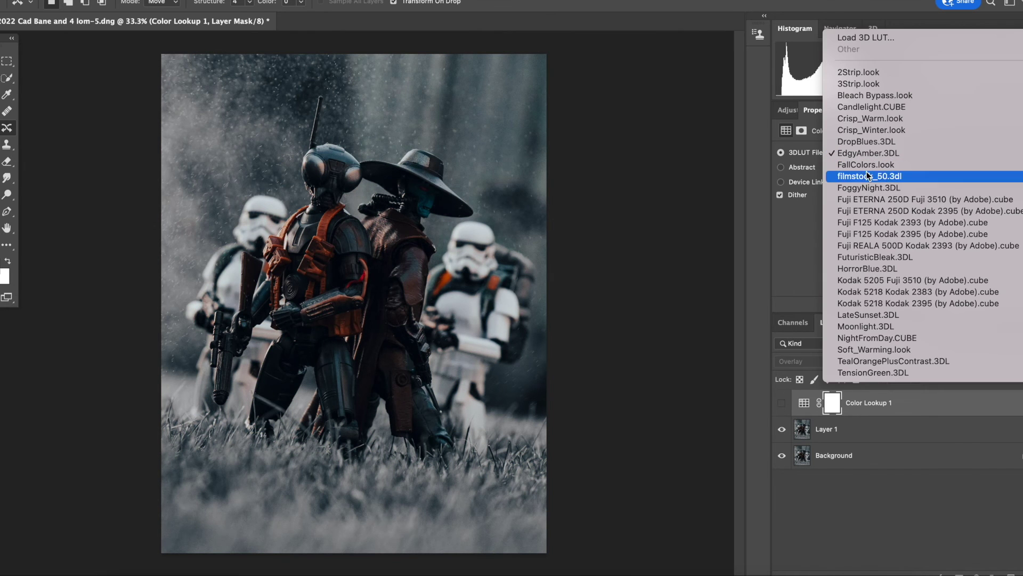
click(884, 235)
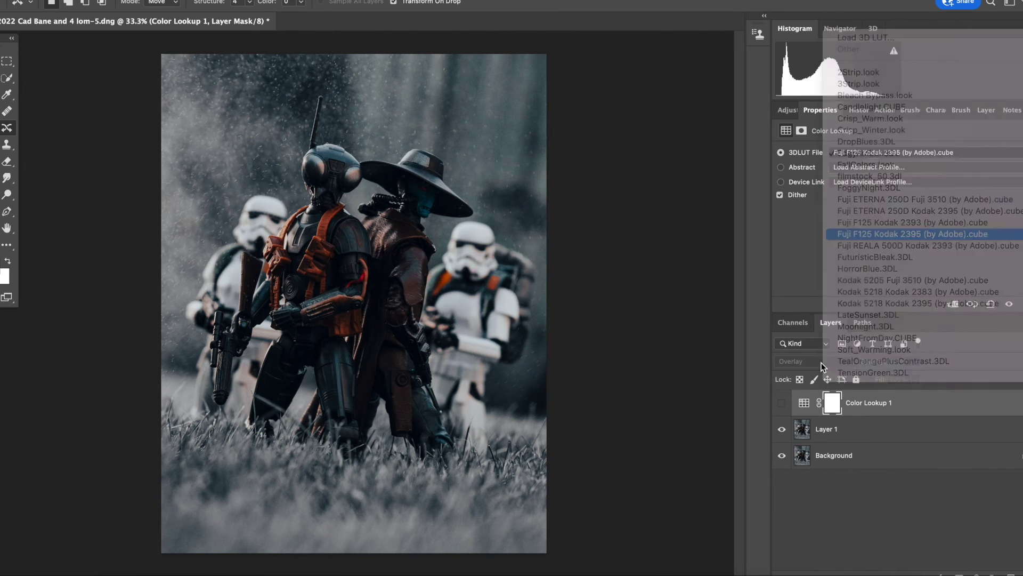
click(781, 404)
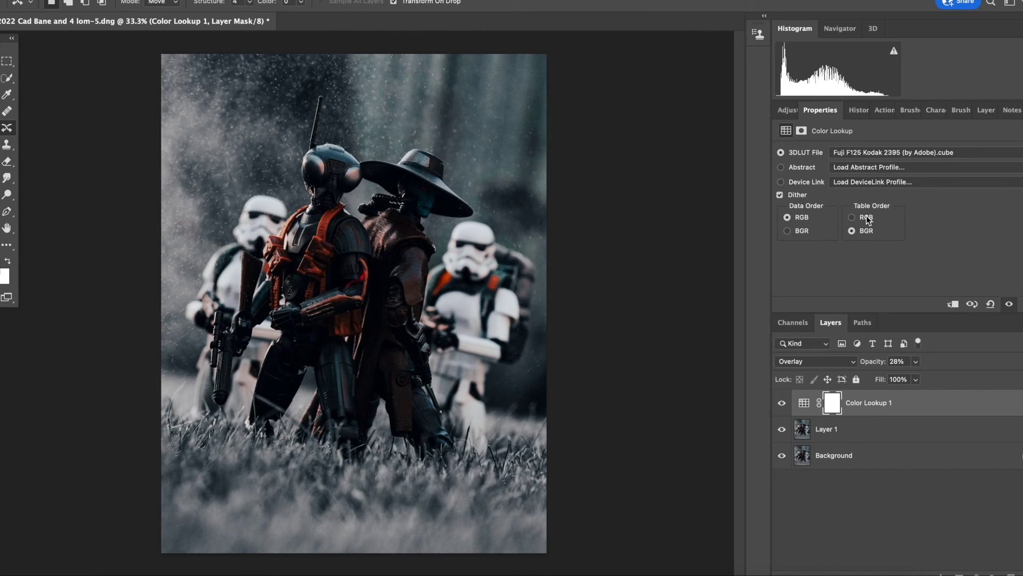
click(895, 152)
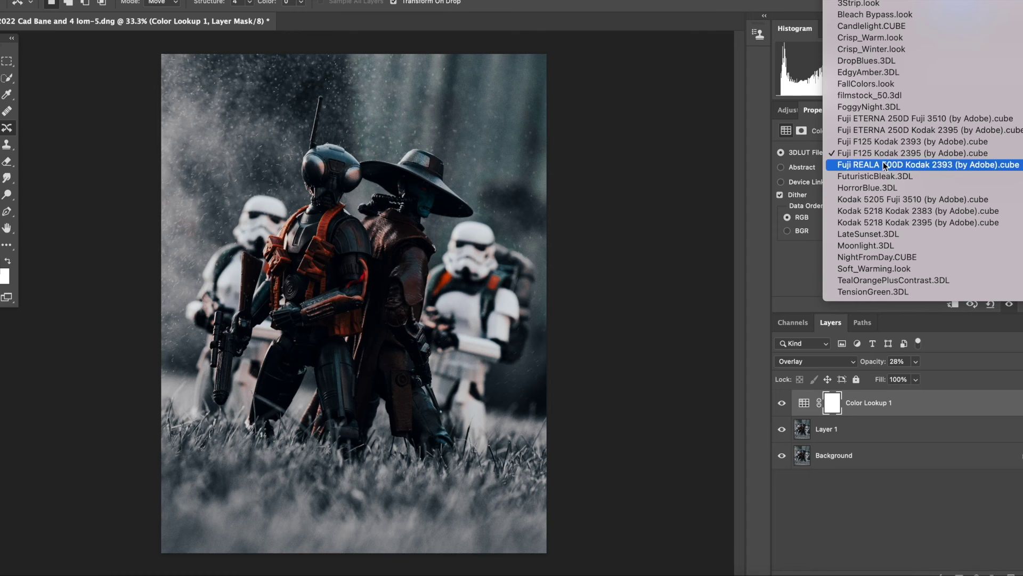
click(889, 246)
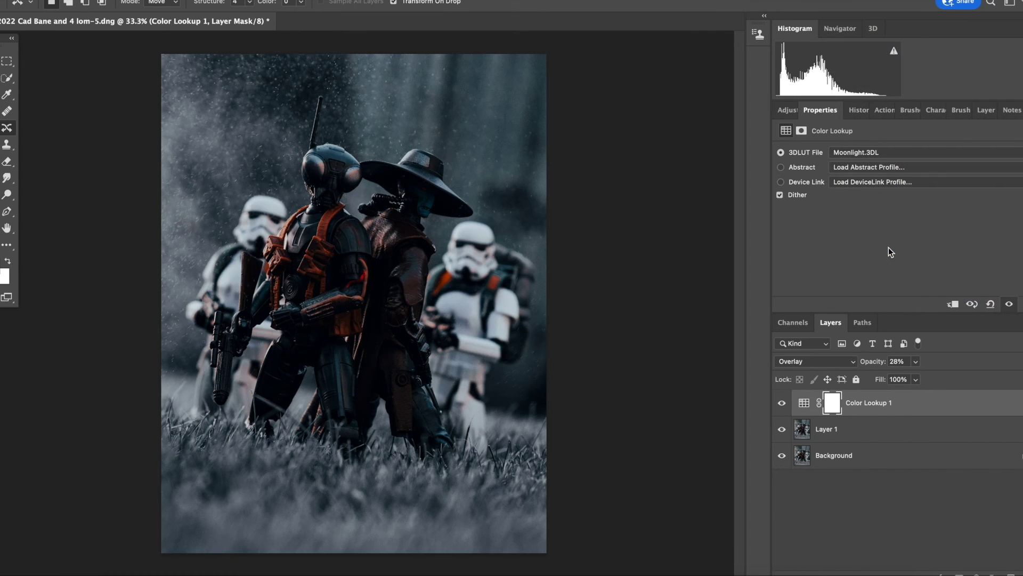
Switch the Color Lookup layer to the Soft_Warming.look LUT and set its opacity to 42%.
click(876, 153)
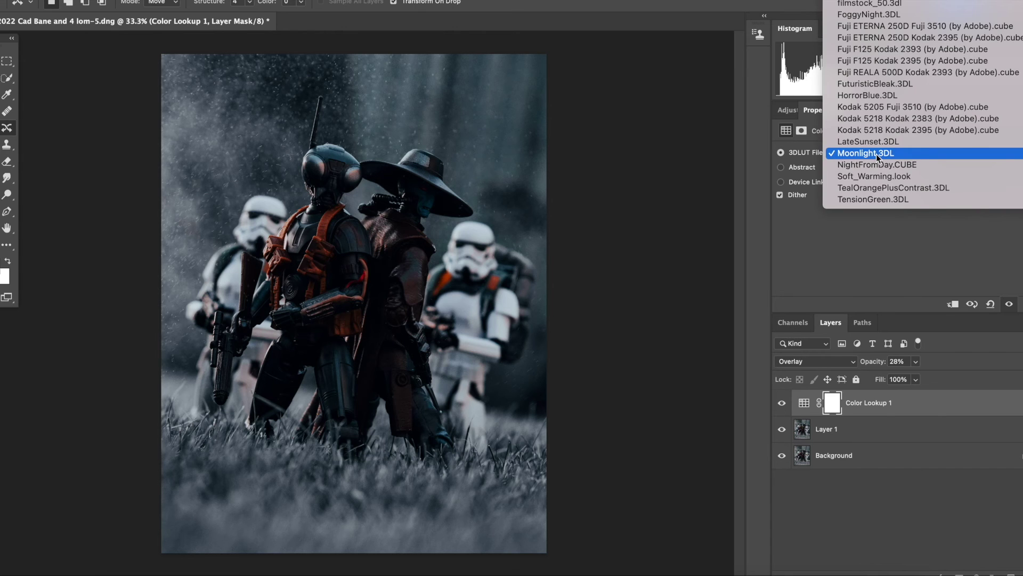
click(883, 182)
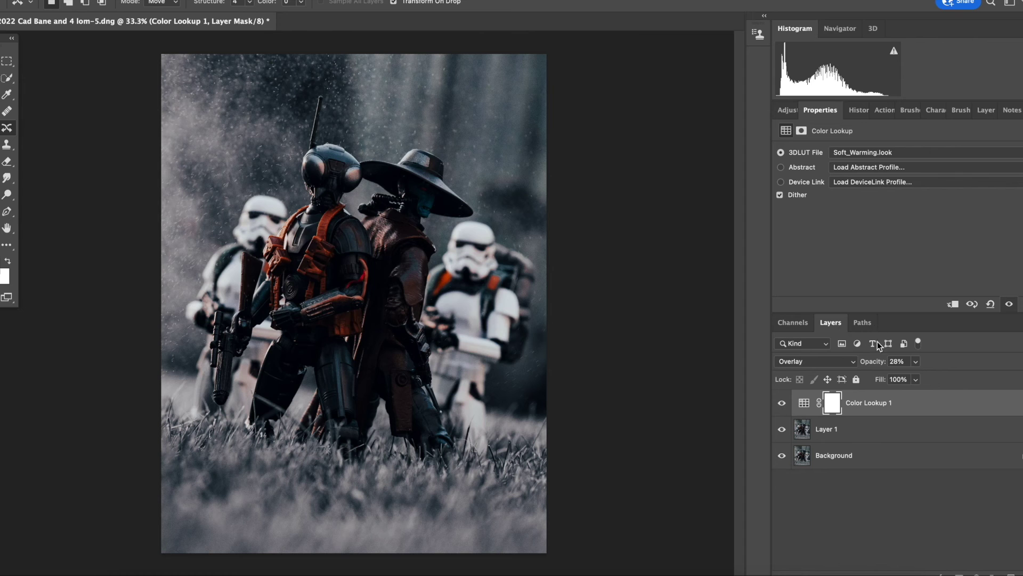
mouse_move(871, 366)
mouse_down()
mouse_move(930, 357)
mouse_move(862, 367)
mouse_up()
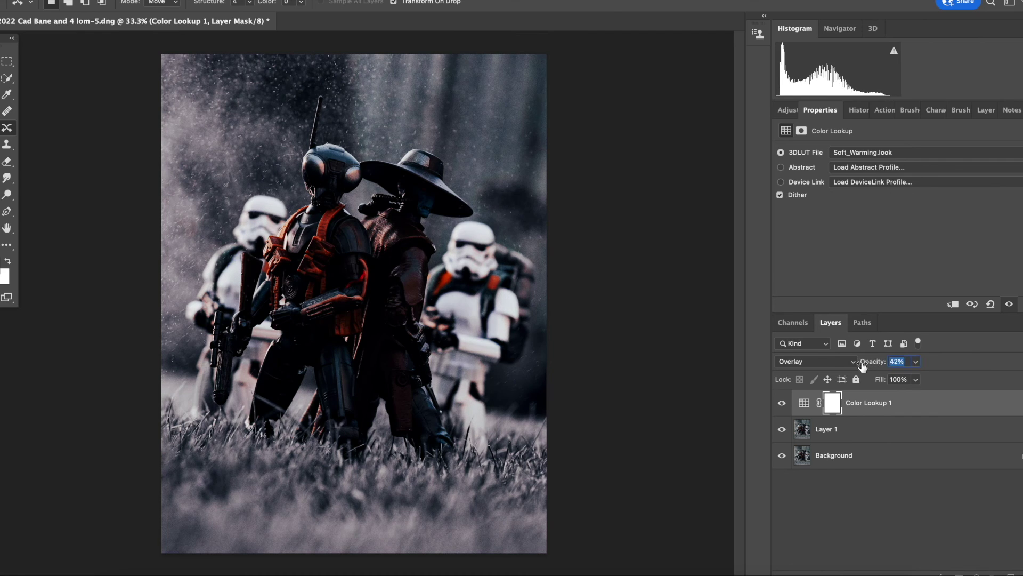
Try Crisp_Warm.look on the Color Lookup layer and replace it with Crisp_Winter.look.
click(895, 150)
scroll(907, 190, up, 5)
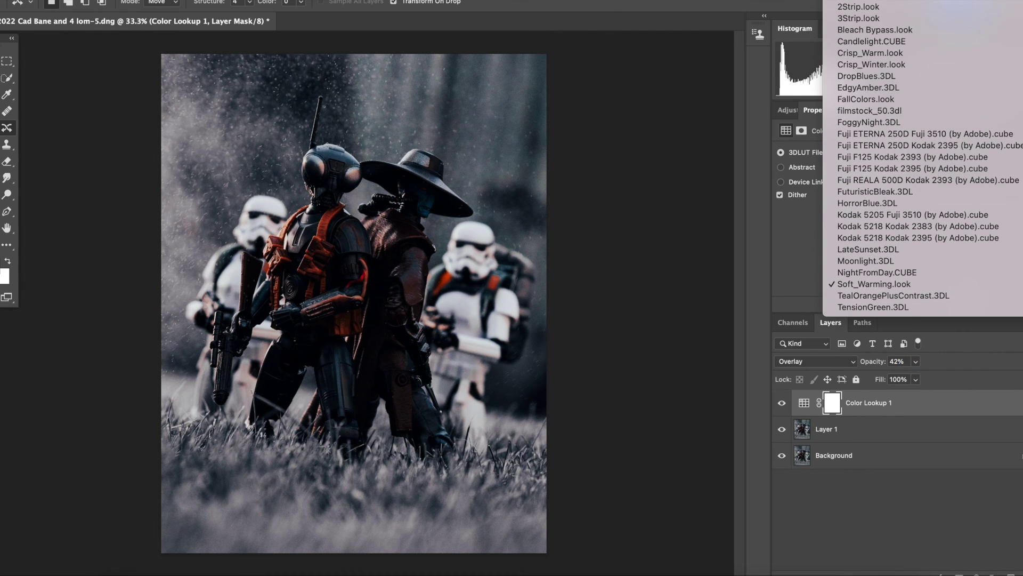
click(904, 53)
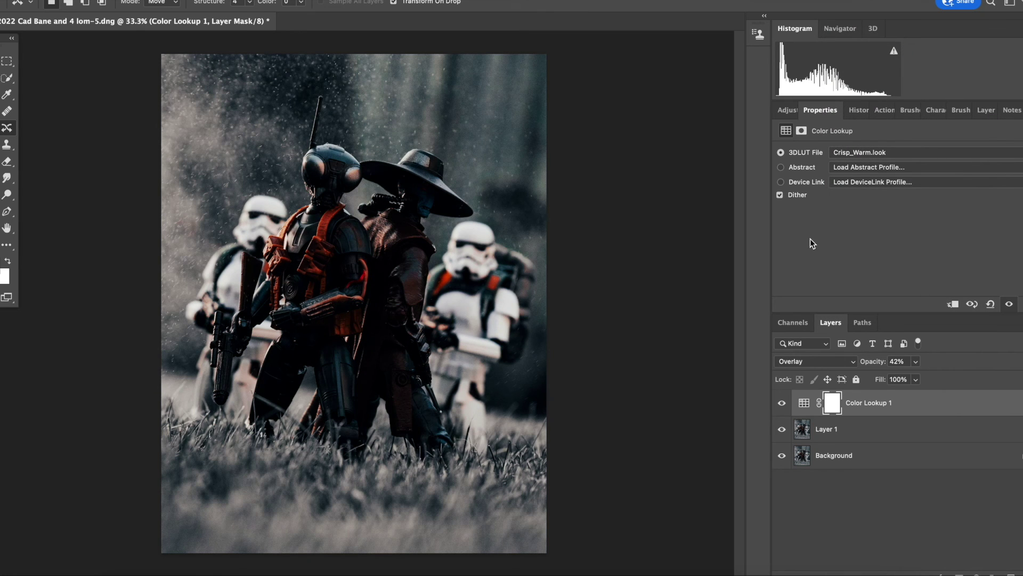
click(877, 152)
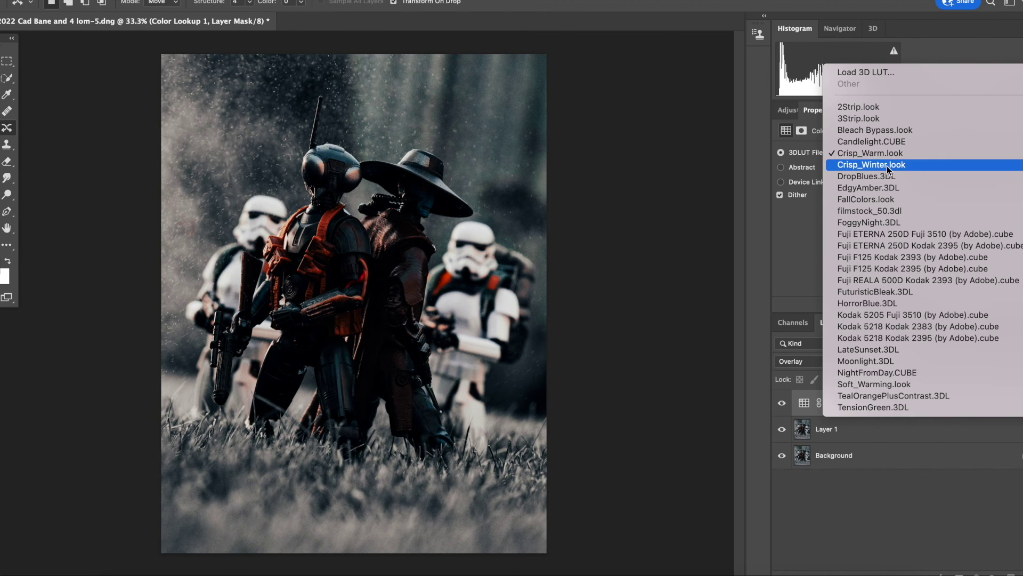
click(887, 166)
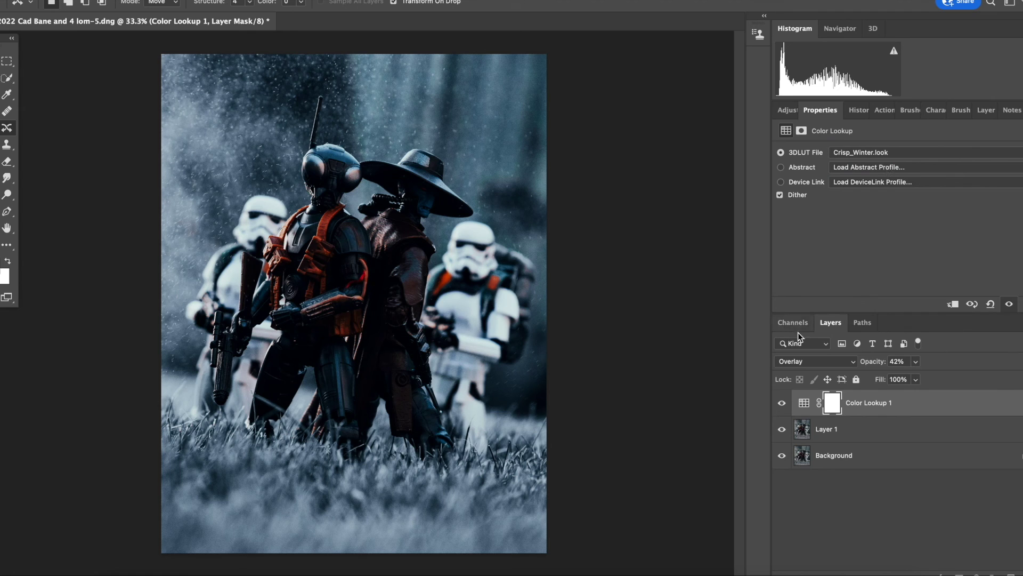